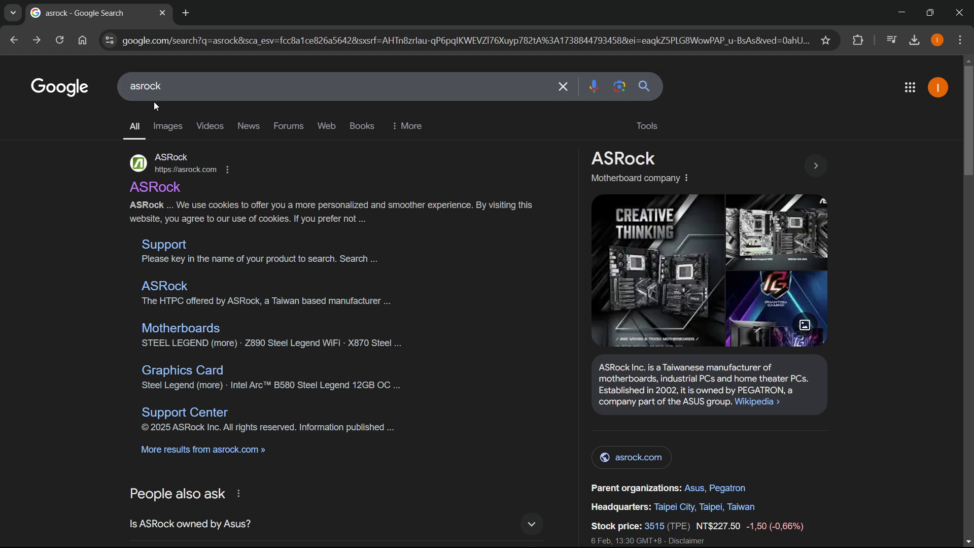
# - Open the official ASRock site from the search results and go to the Motherboards catalogue
pyautogui.click(149, 193)
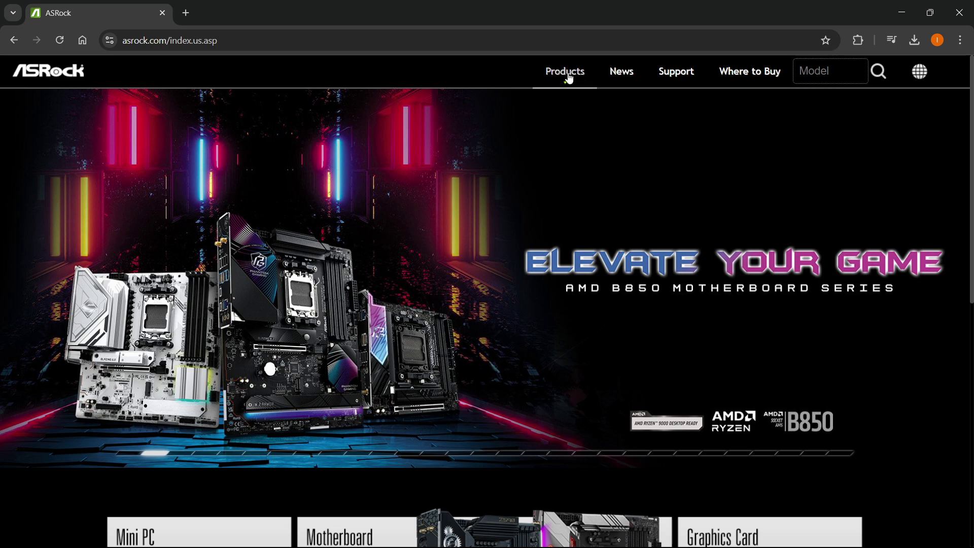
pyautogui.moveTo(566, 71)
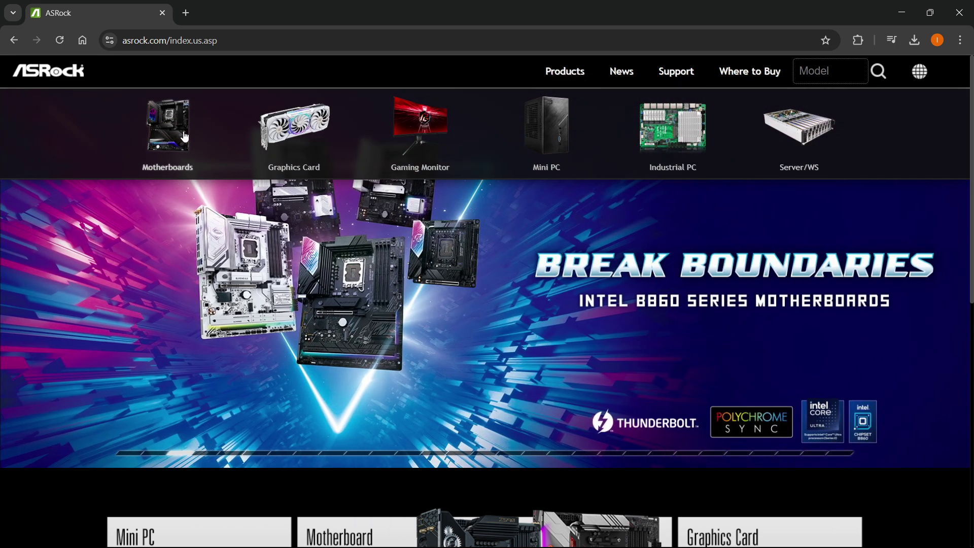
pyautogui.click(167, 144)
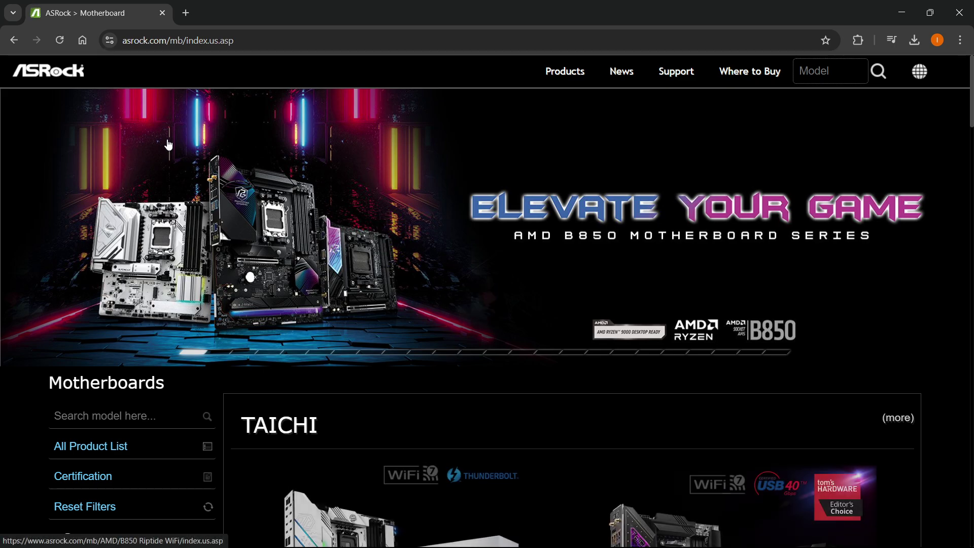
pyautogui.scroll(-3, 396, 268)
pyautogui.scroll(-1, 395, 268)
pyautogui.scroll(-3, 365, 262)
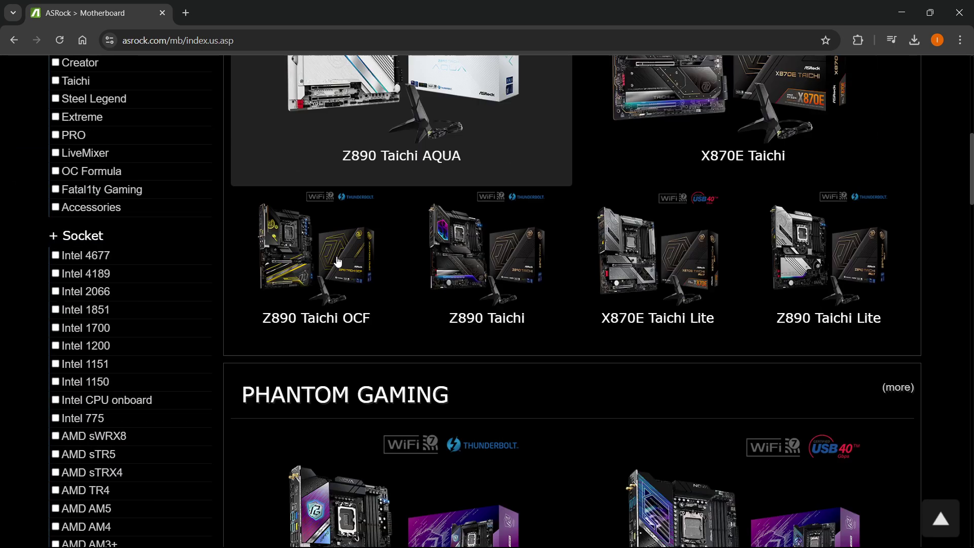
pyautogui.scroll(-3, 333, 259)
pyautogui.scroll(-1, 333, 259)
pyautogui.scroll(-1, 343, 259)
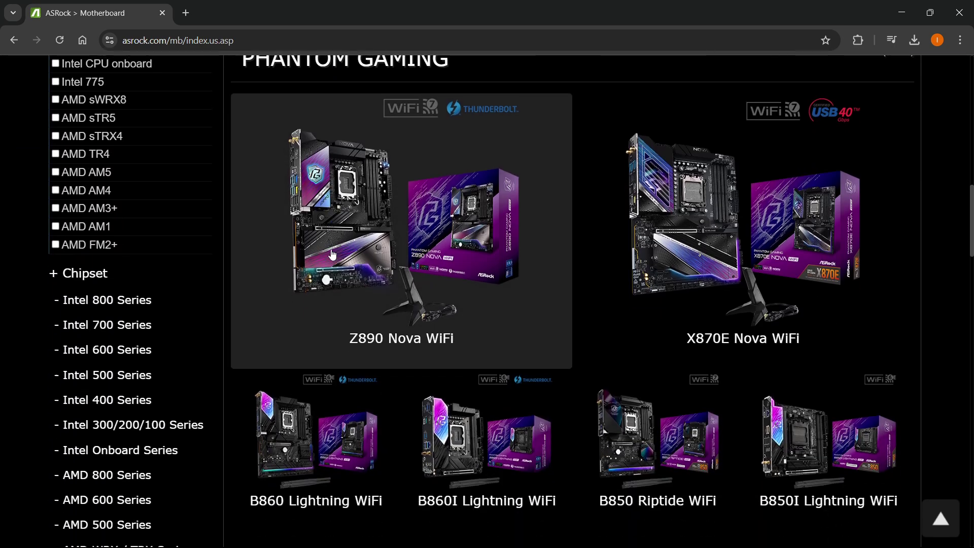
pyautogui.scroll(1, 355, 258)
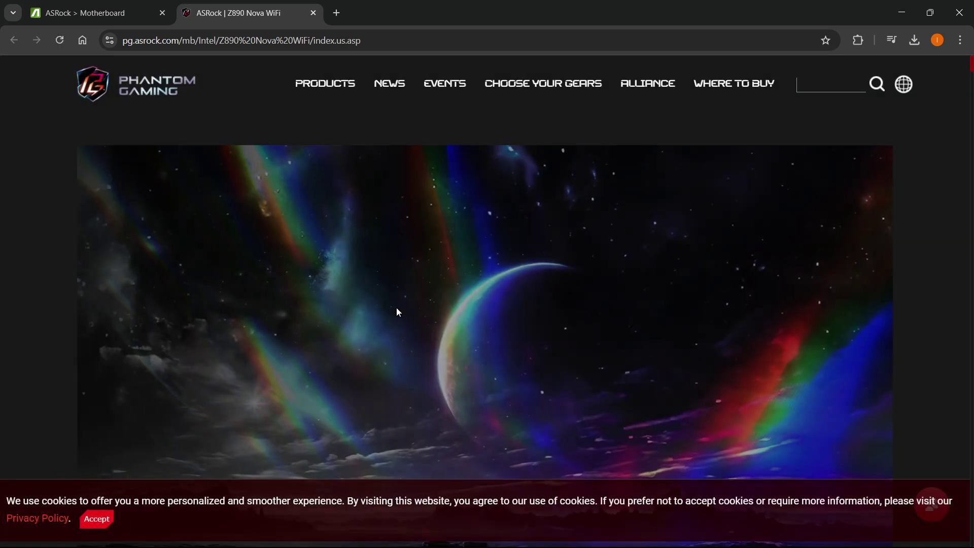
pyautogui.scroll(-2, 435, 263)
pyautogui.scroll(-2, 459, 240)
pyautogui.scroll(-2, 459, 244)
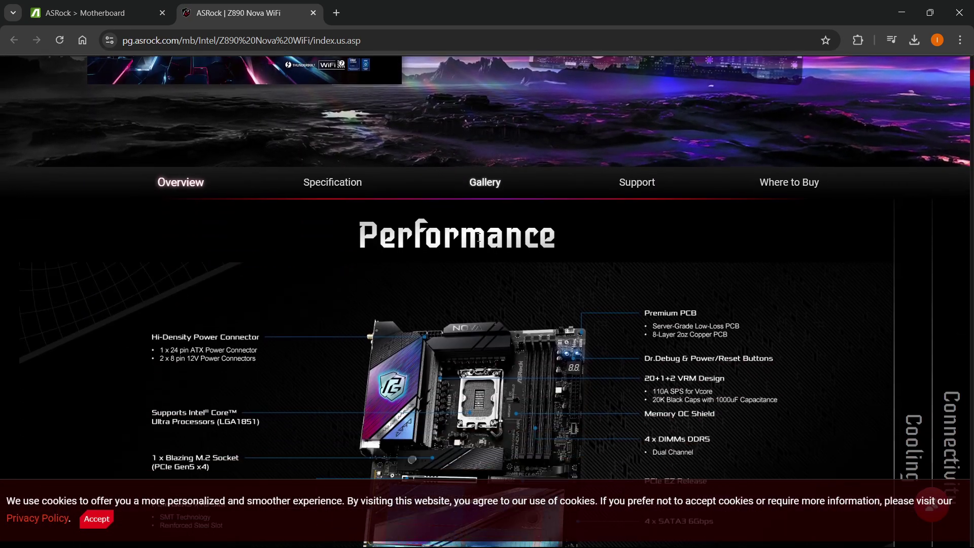
pyautogui.scroll(1, 629, 183)
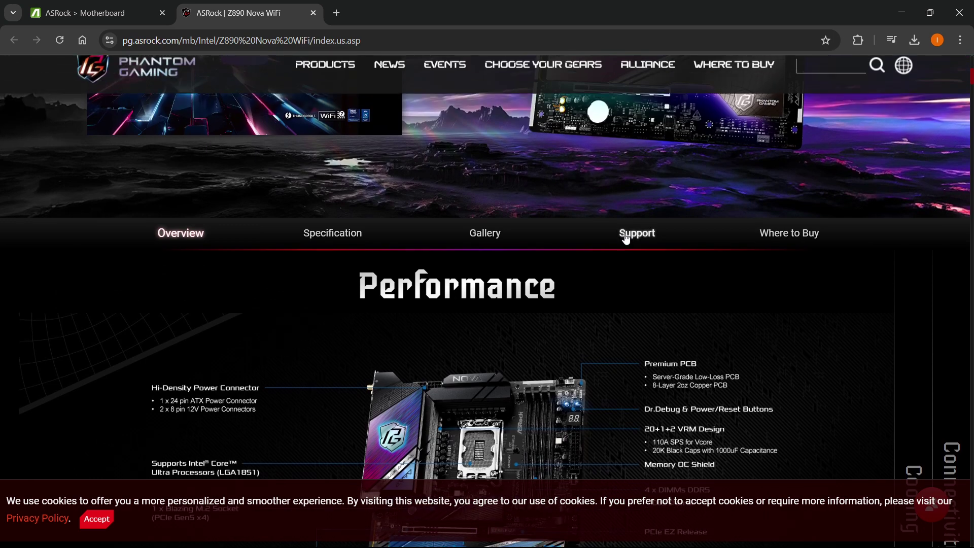
# - Show the Z890 Nova WiFi Support downloads list with the OS choices expanded
pyautogui.click(639, 243)
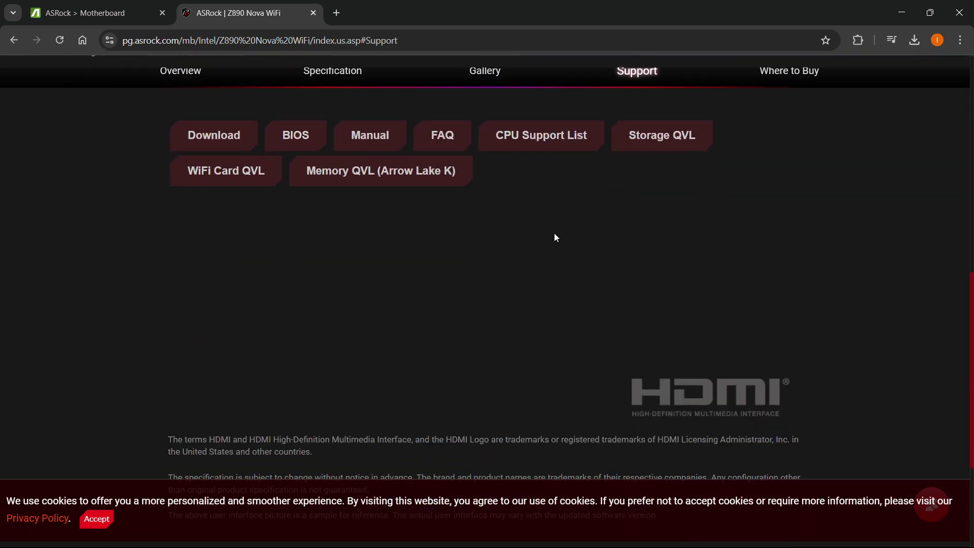
pyautogui.click(206, 136)
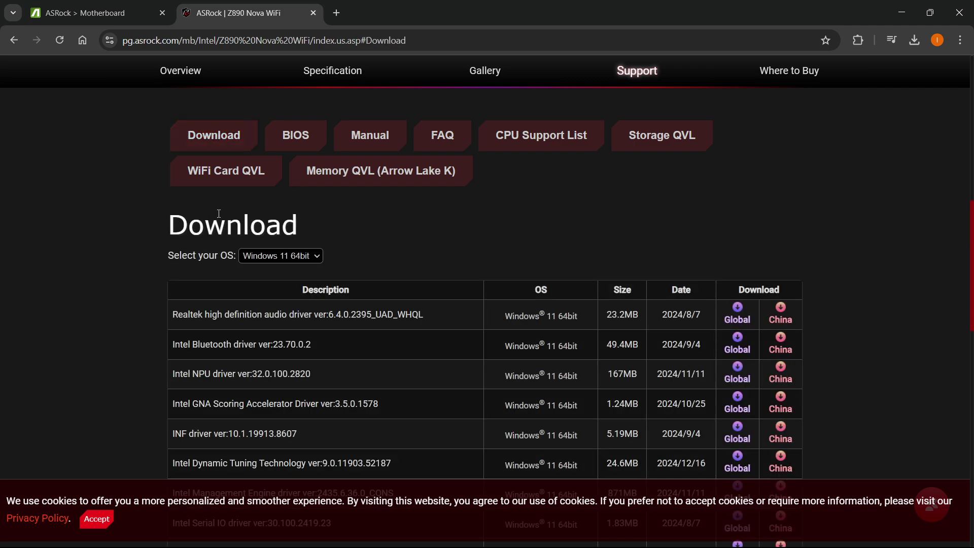
pyautogui.scroll(-1, 259, 201)
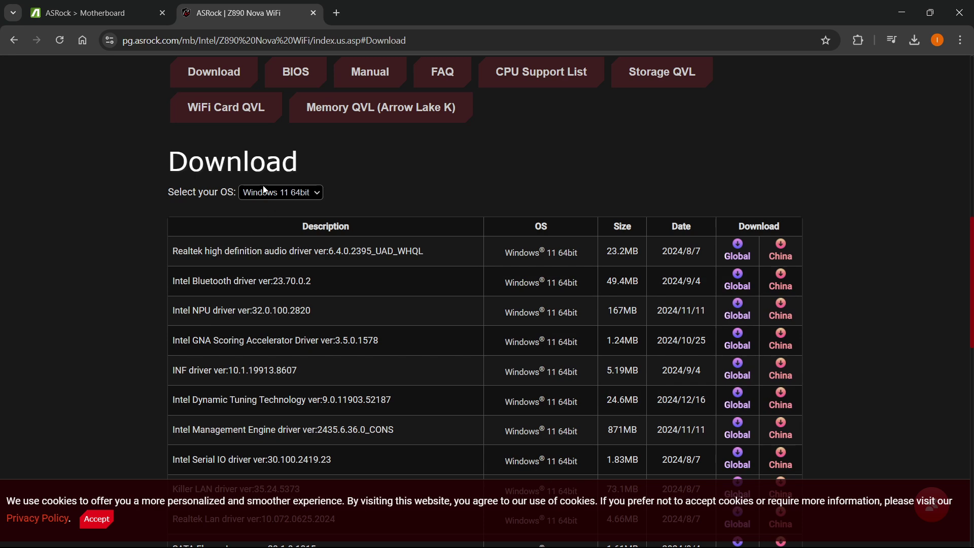
pyautogui.click(288, 195)
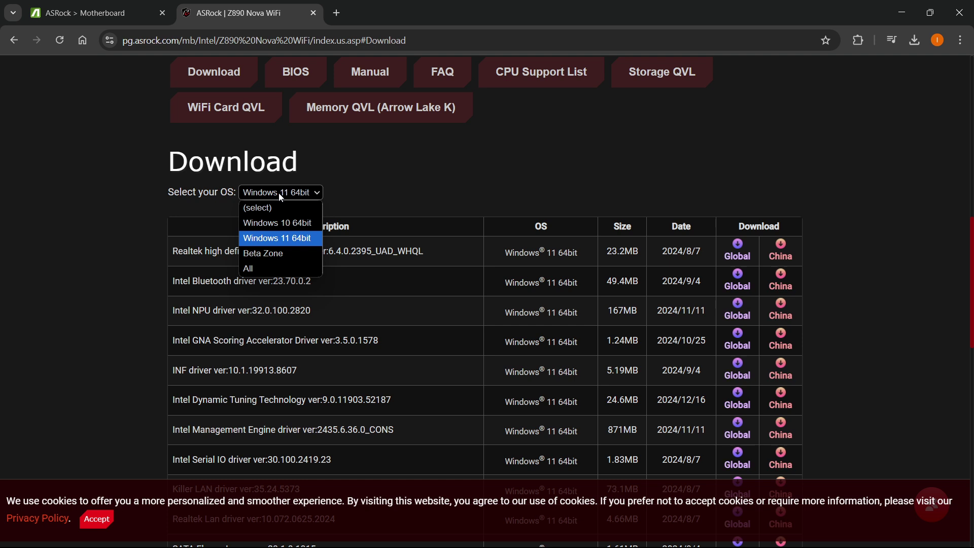
# - Keep Windows 11 64bit and download the 23.3 MB Realtek audio driver from the Global server
pyautogui.click(282, 239)
pyautogui.scroll(-1, 447, 183)
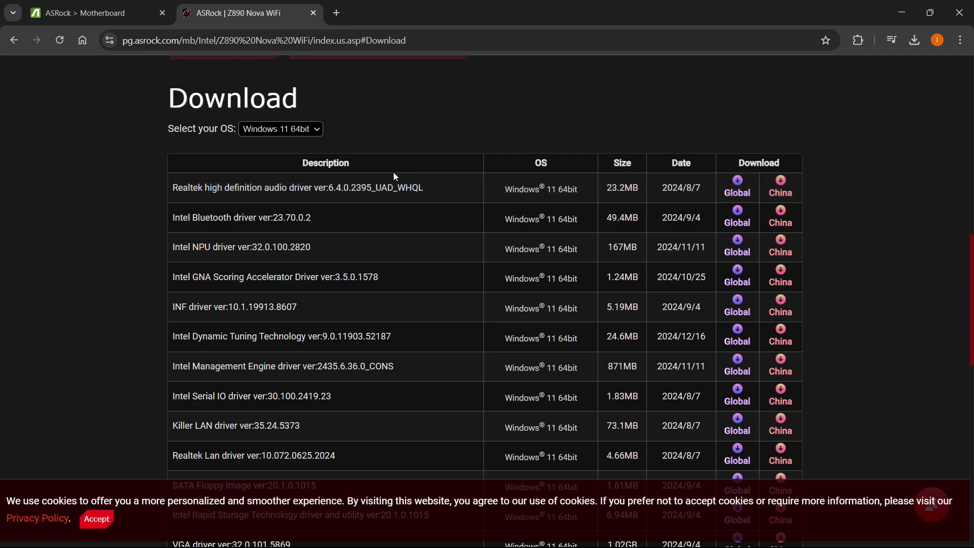
pyautogui.scroll(-2, 394, 173)
pyautogui.scroll(-4, 326, 160)
pyautogui.scroll(5, 363, 223)
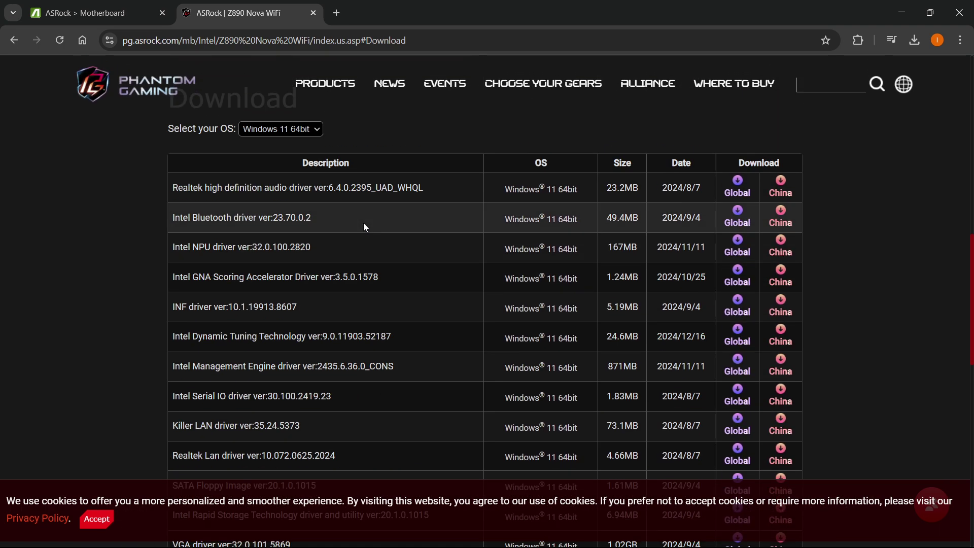
pyautogui.scroll(2, 602, 230)
pyautogui.scroll(-1, 694, 237)
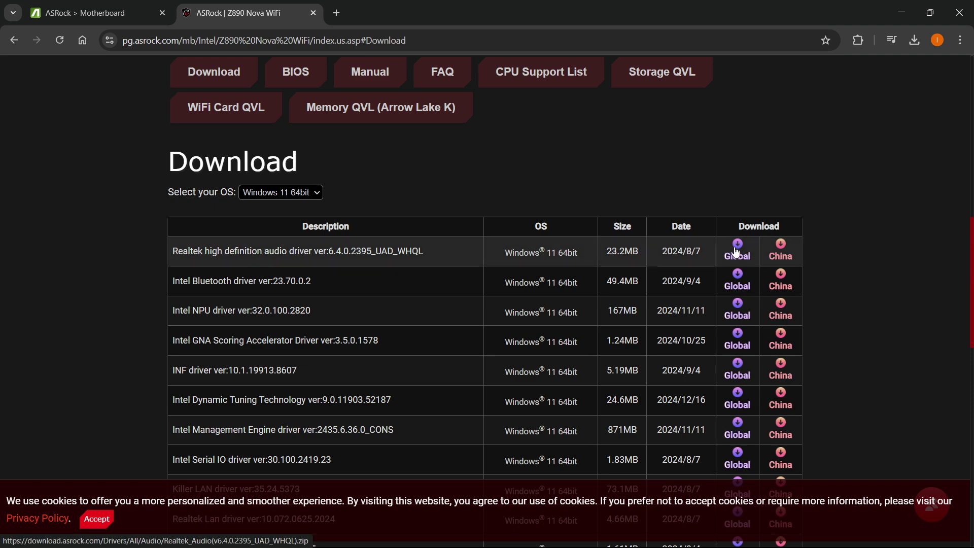
pyautogui.scroll(-3, 686, 224)
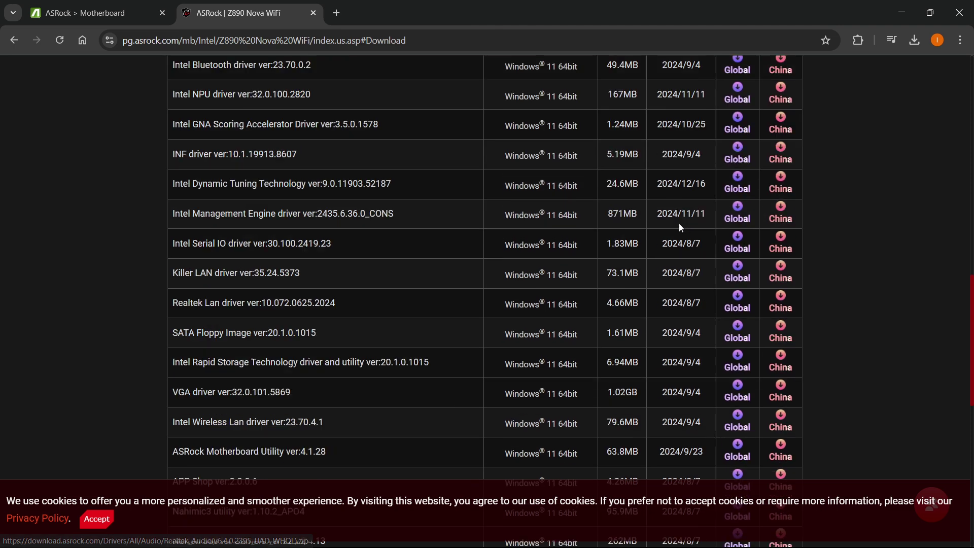
pyautogui.scroll(-2, 663, 214)
pyautogui.scroll(5, 670, 221)
pyautogui.click(738, 248)
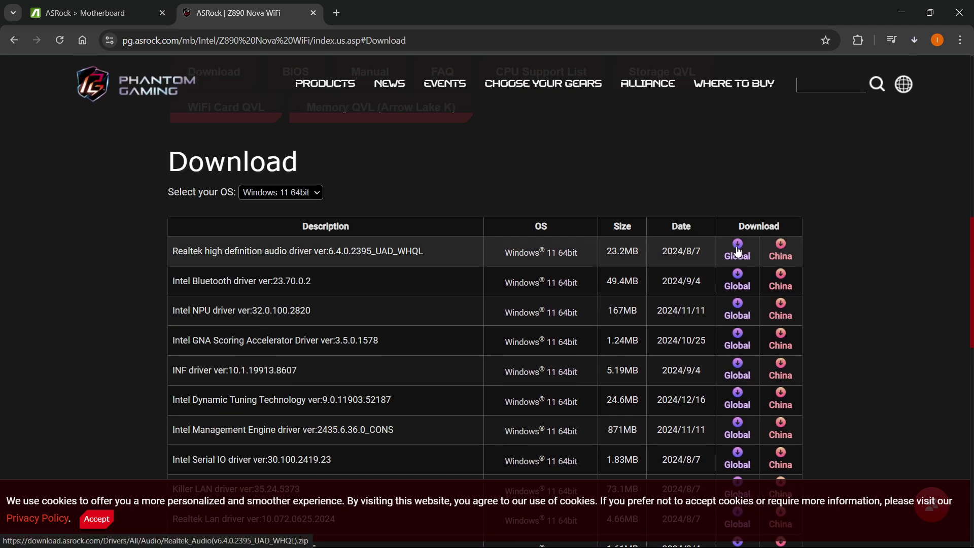
pyautogui.click(912, 40)
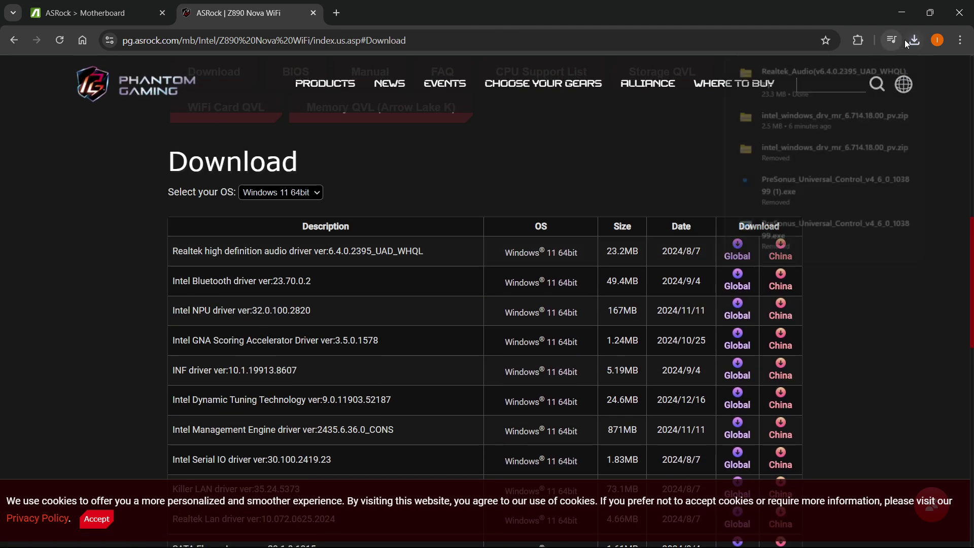
pyautogui.click(644, 175)
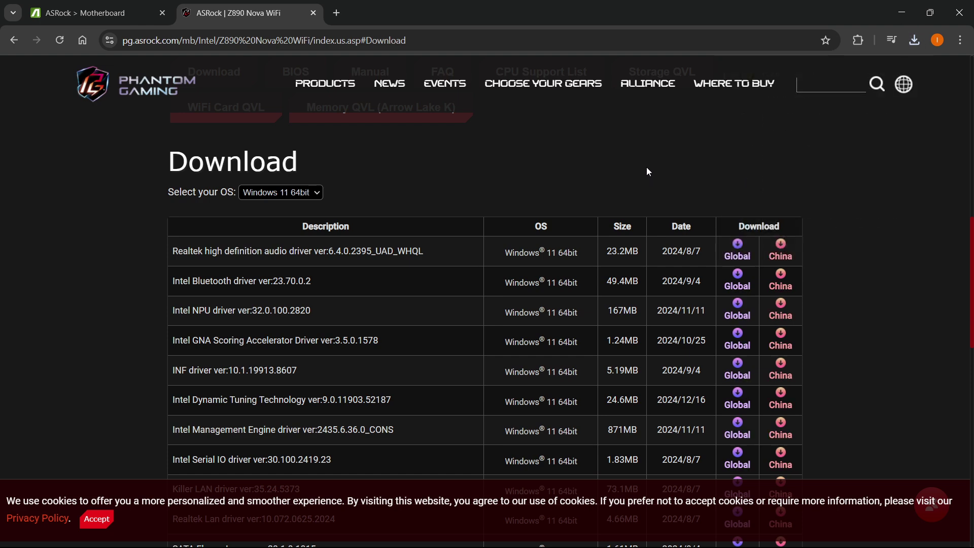